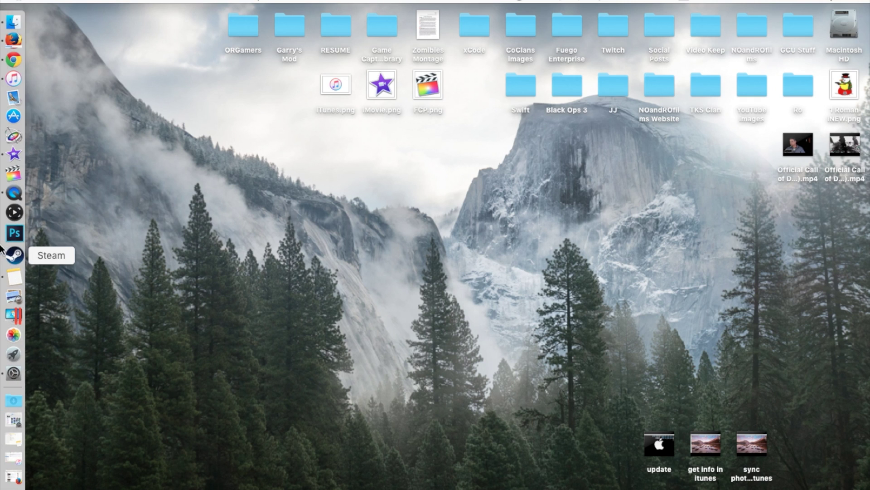
# Step: Launch iMovie and open the My Tutorial project for editing
pyautogui.click(13, 159)
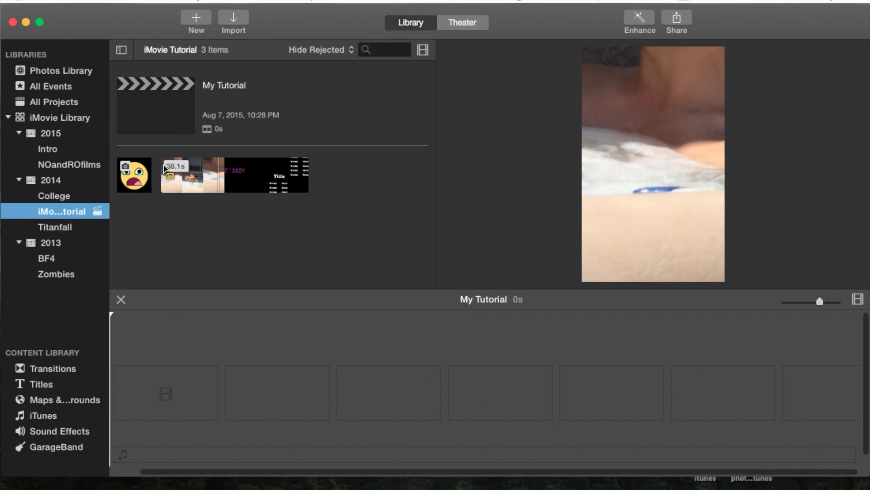
pyautogui.click(158, 103)
pyautogui.click(156, 415)
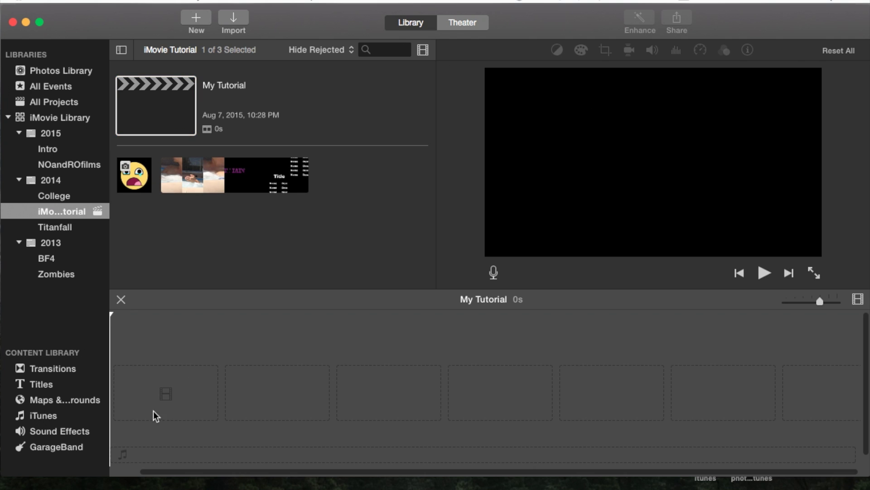
# Step: Add the smiley still image to the project with E
pyautogui.click(135, 176)
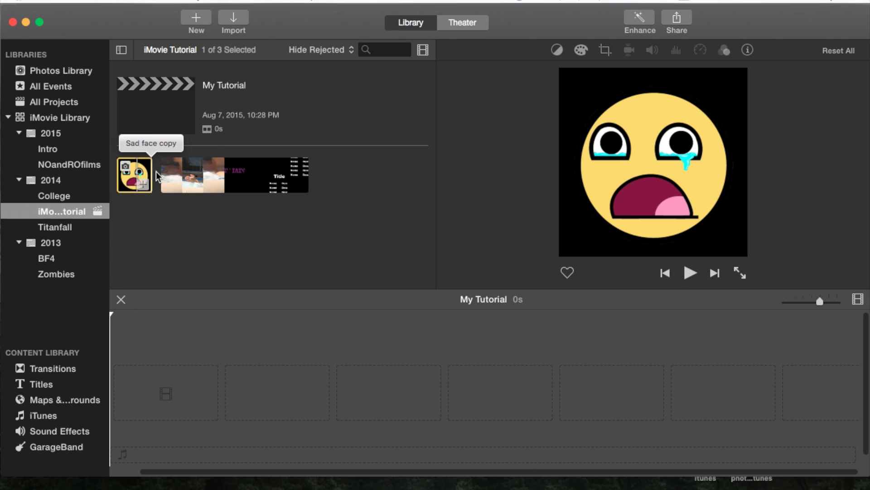
pyautogui.moveTo(133, 178); pyautogui.dragTo(248, 175)
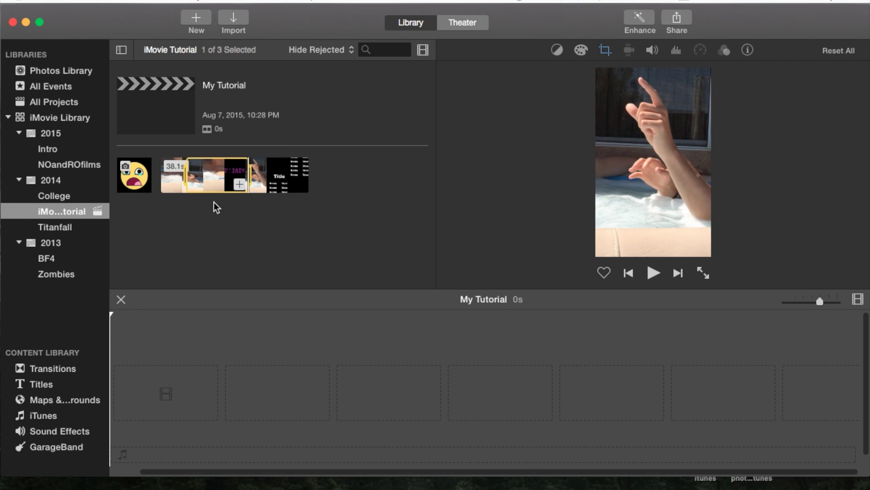
pyautogui.click(134, 176)
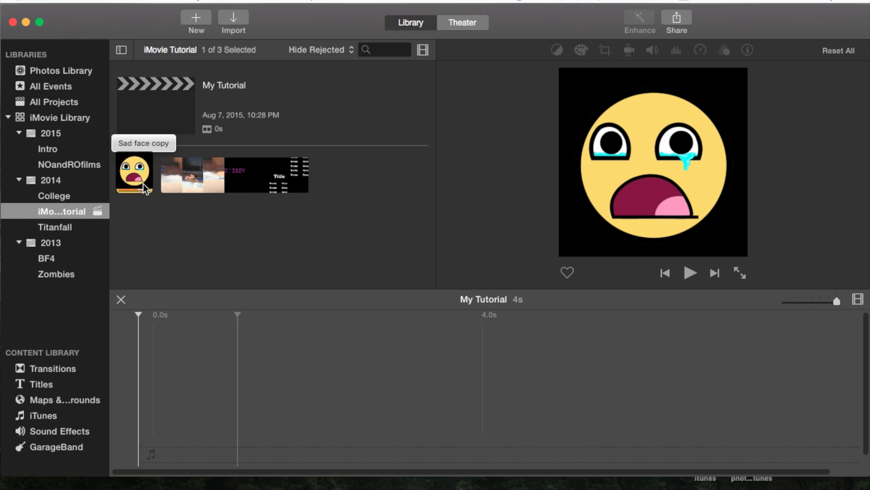
pyautogui.press('e')
# Step: Add a marked portion of the pool video, then zoom the timeline out
pyautogui.moveTo(172, 183); pyautogui.dragTo(200, 188)
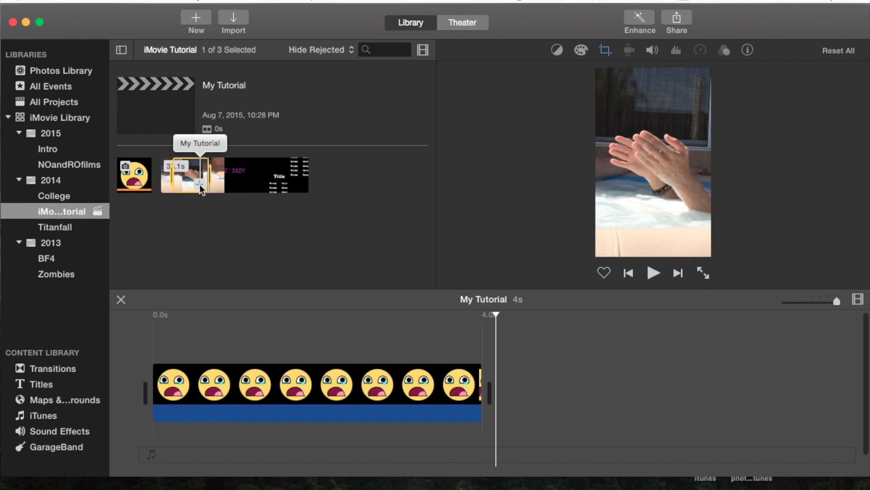
pyautogui.click(200, 186)
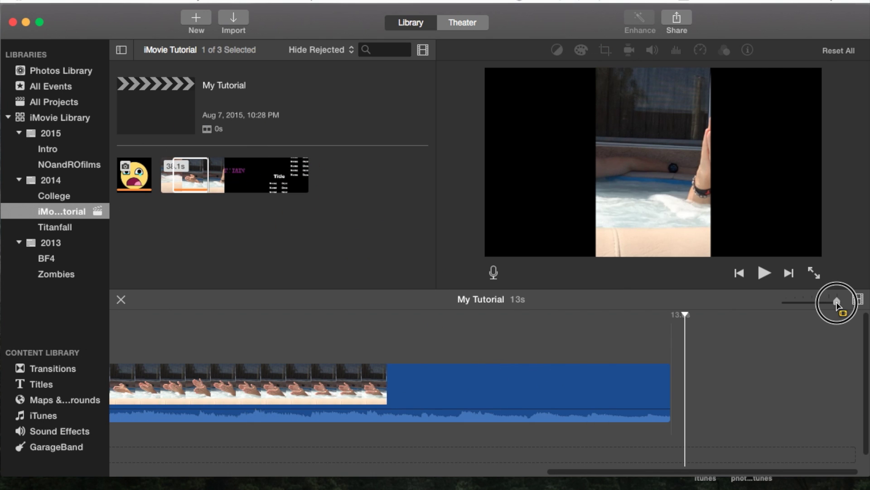
pyautogui.click(836, 302)
pyautogui.moveTo(836, 302); pyautogui.dragTo(811, 302)
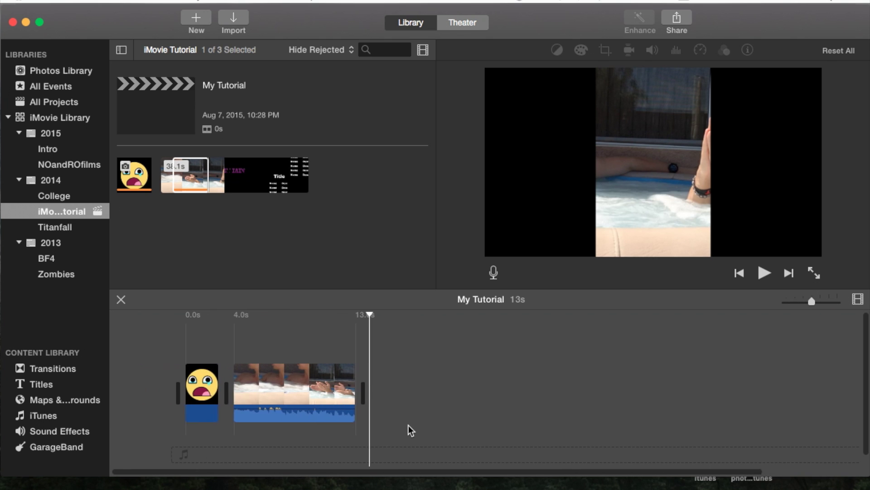
# Step: Switch the smiley clip from Ken Burns to the Fit crop style
pyautogui.click(169, 386)
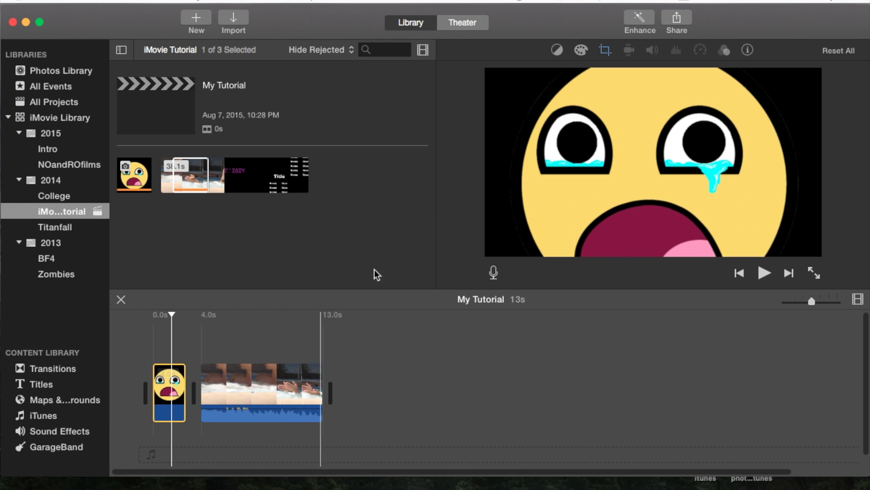
pyautogui.click(605, 50)
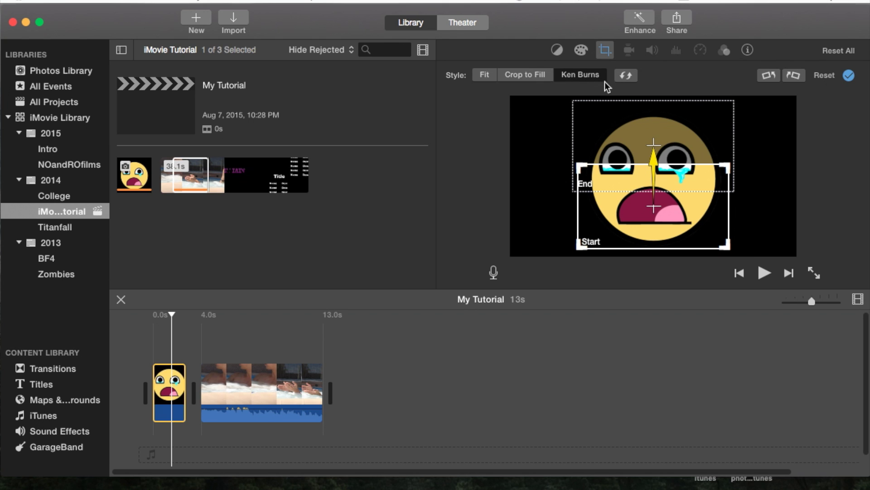
pyautogui.click(484, 74)
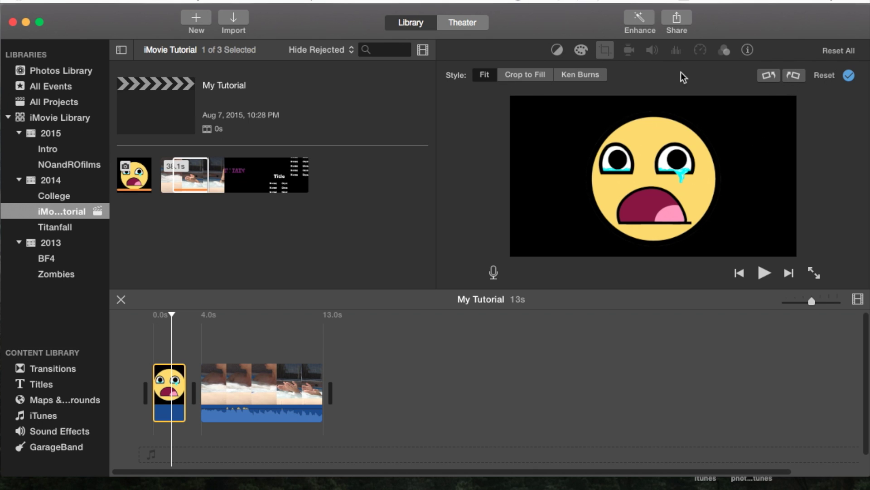
pyautogui.click(610, 53)
# Step: Rotate the smiley image clockwise until it sits a quarter-turn around
pyautogui.click(605, 52)
pyautogui.click(795, 75)
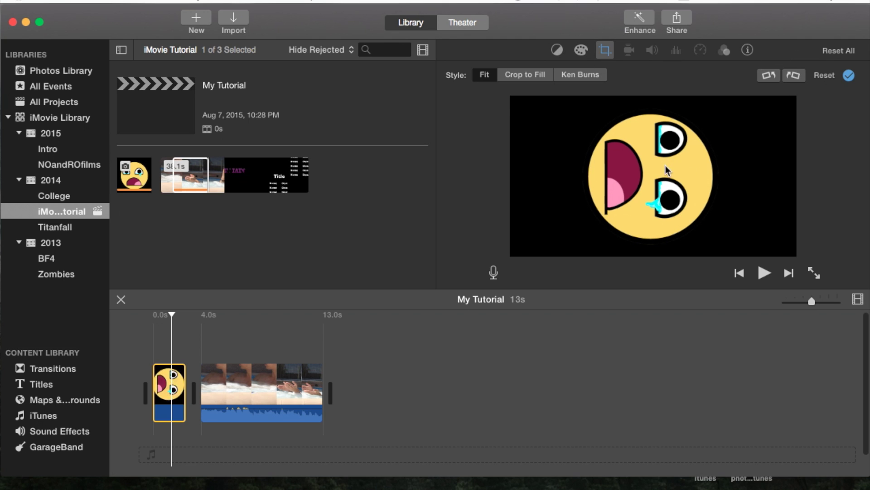
pyautogui.click(795, 75)
pyautogui.click(796, 76)
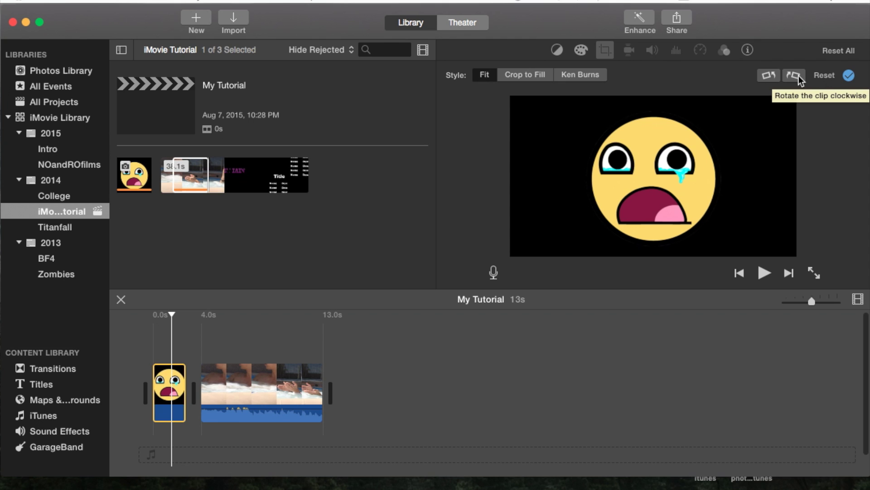
pyautogui.click(794, 75)
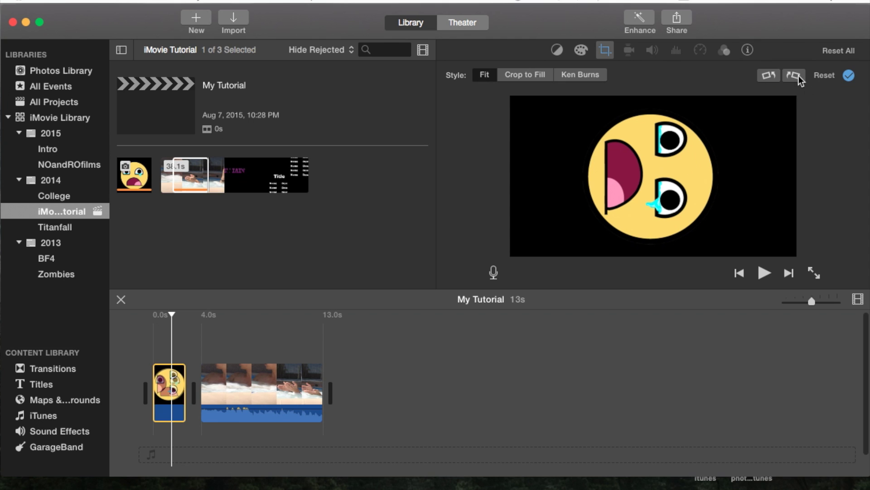
# Step: Rotate the pool video clip clockwise into landscape, then deselect it
pyautogui.click(249, 384)
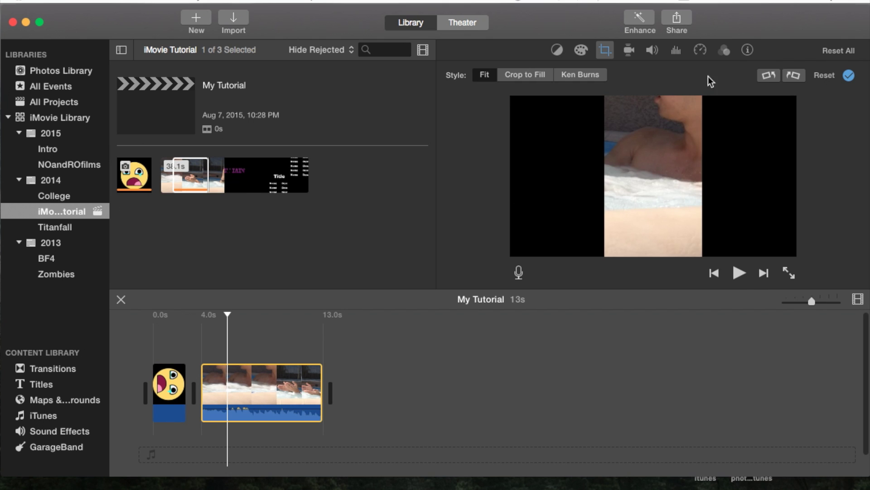
pyautogui.click(793, 76)
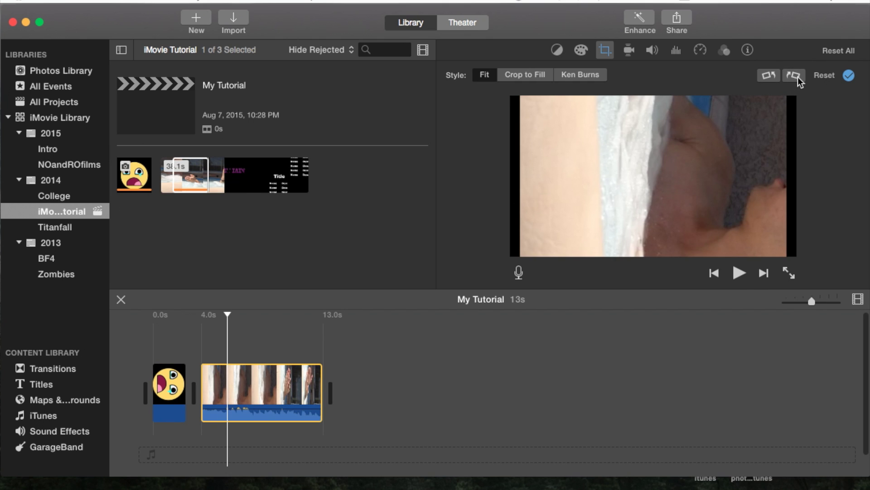
pyautogui.click(794, 75)
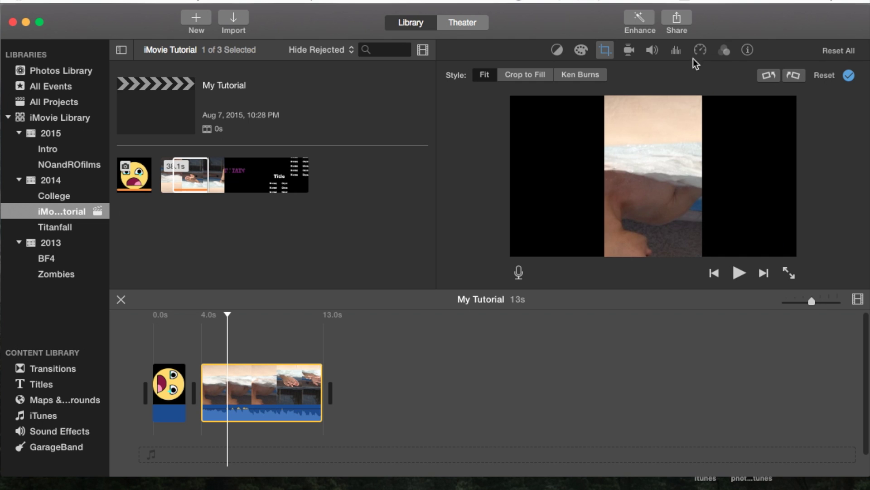
pyautogui.click(606, 50)
pyautogui.click(794, 76)
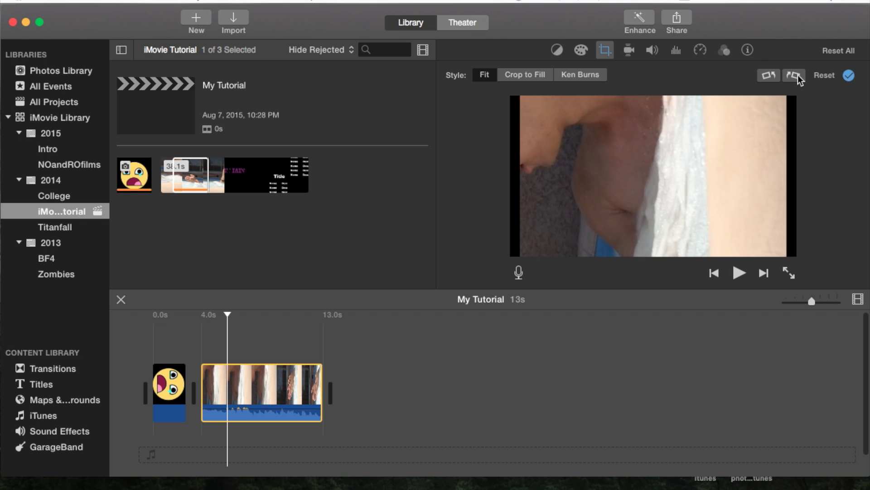
pyautogui.click(795, 75)
pyautogui.click(794, 74)
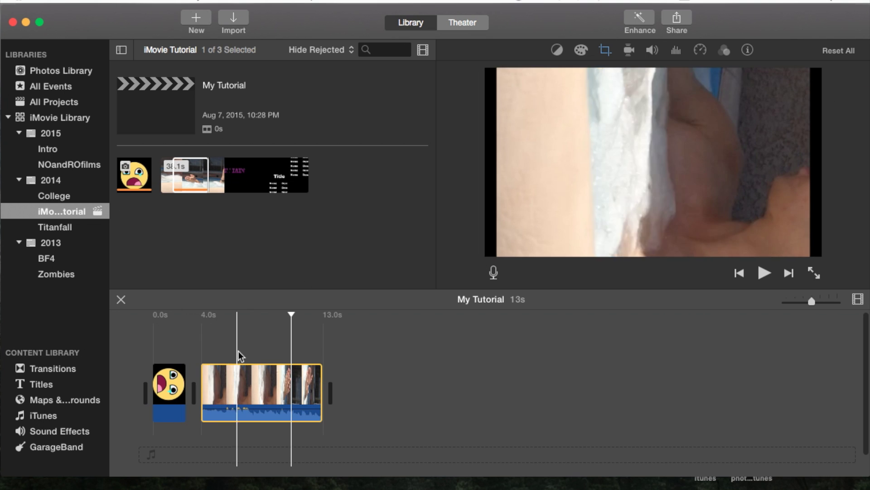
pyautogui.click(225, 340)
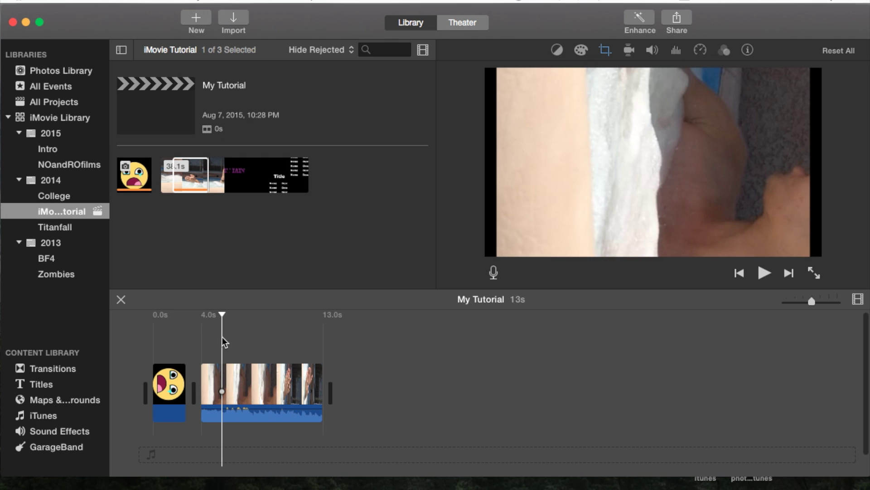